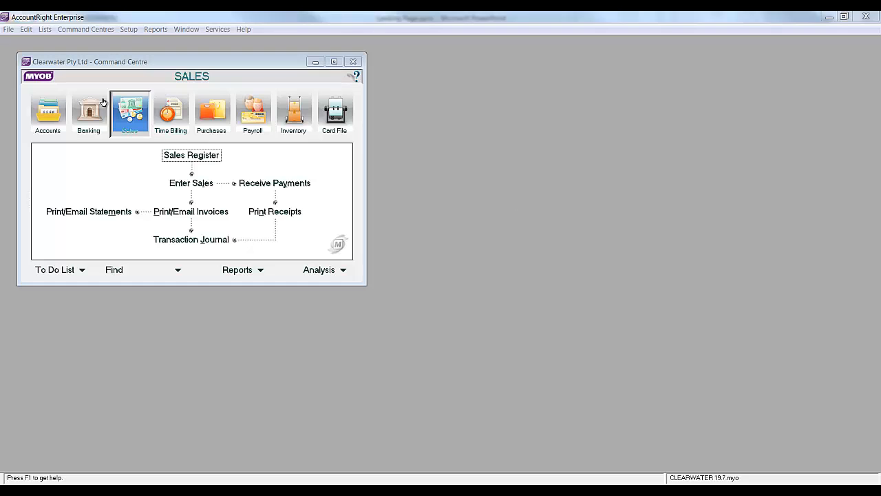
- Start preparing a bank deposit and select its receipts by the Direct Debit payment method
{"action": "left_click", "coordinate": [93, 109]}
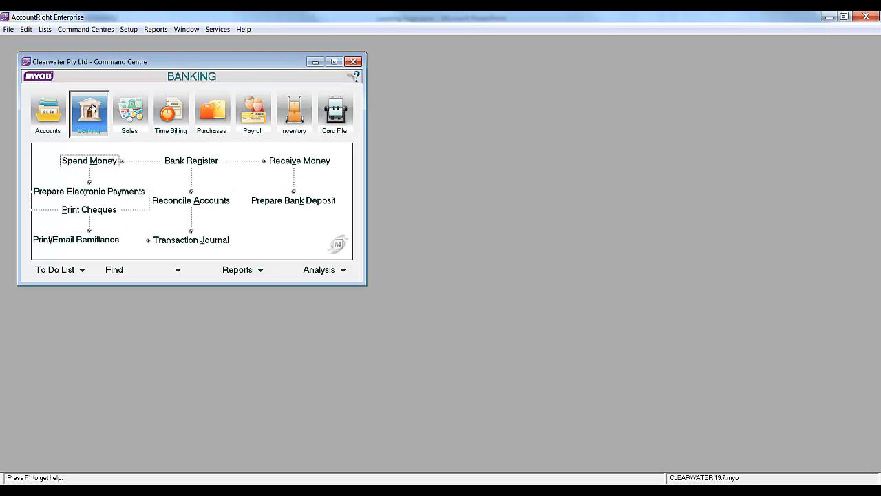
{"action": "left_click", "coordinate": [300, 204]}
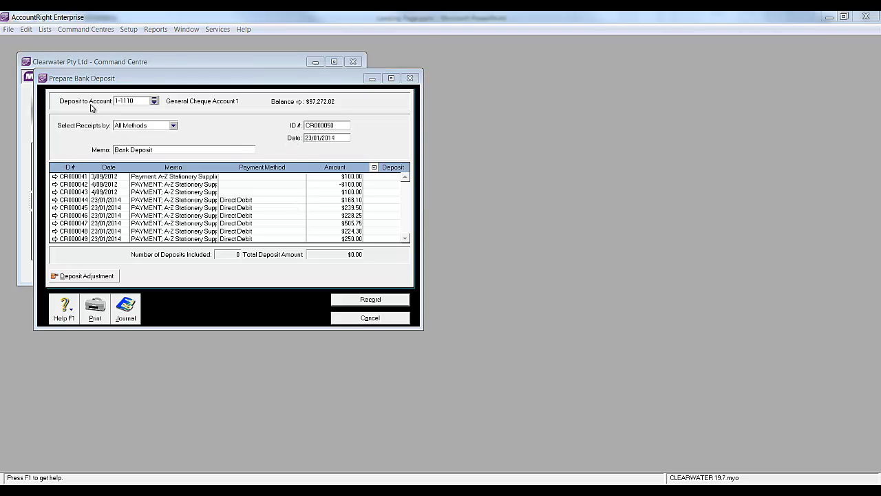
{"action": "left_click", "coordinate": [123, 129]}
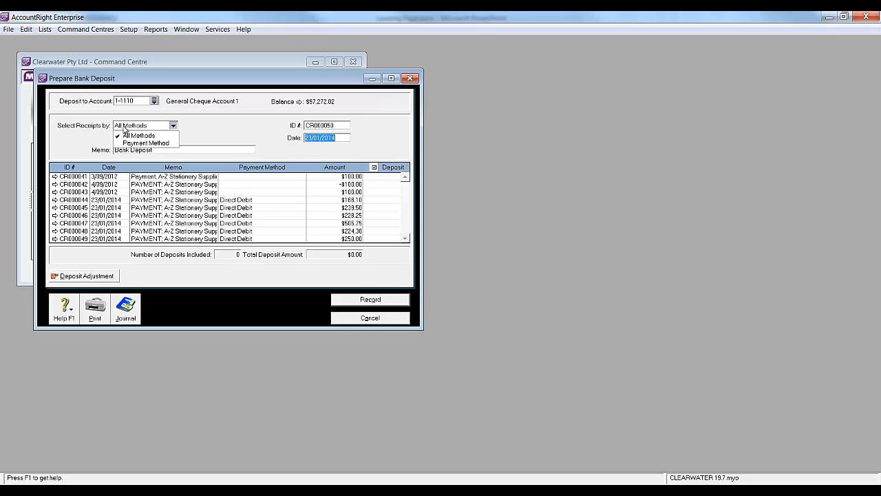
{"action": "left_click", "coordinate": [125, 143]}
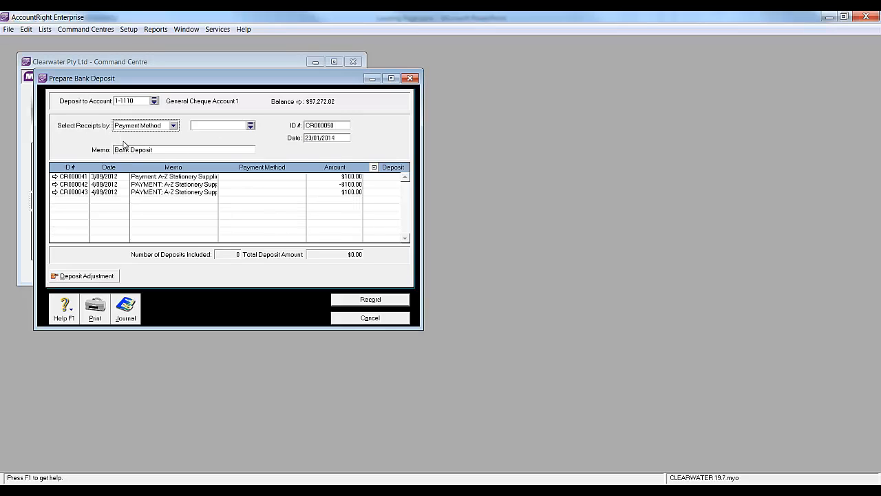
{"action": "left_click", "coordinate": [250, 126]}
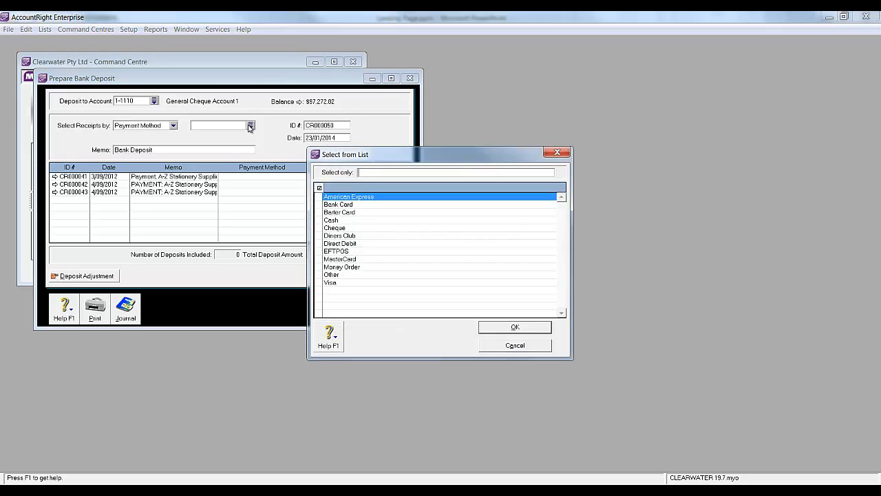
{"action": "left_click", "coordinate": [335, 245]}
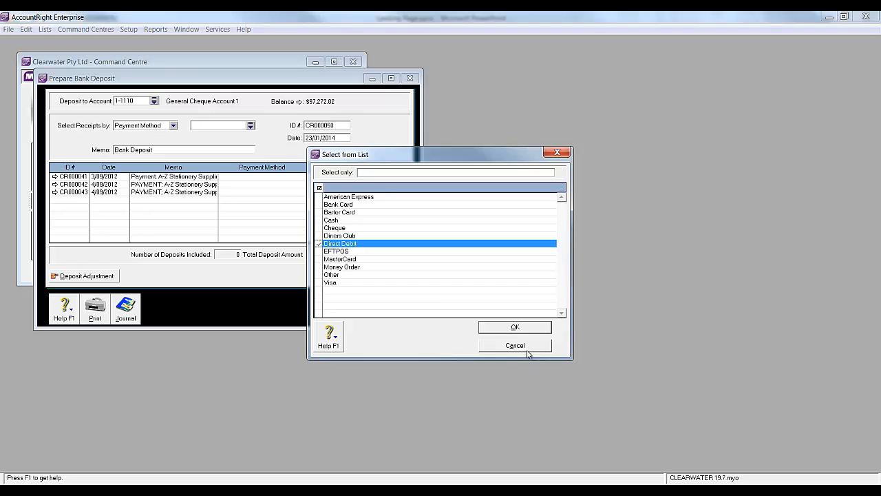
{"action": "left_click", "coordinate": [515, 328]}
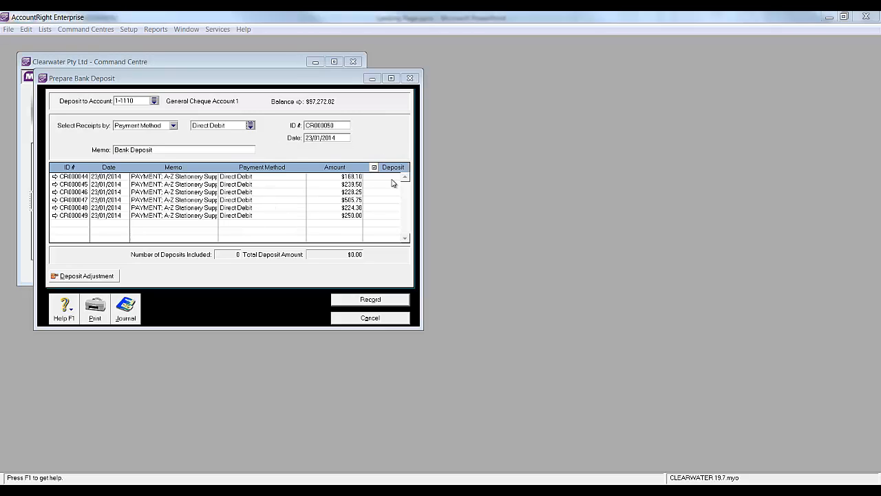
- Include all listed direct debit receipts in the bank deposit, record it and close the deposit window
{"action": "left_click", "coordinate": [374, 168]}
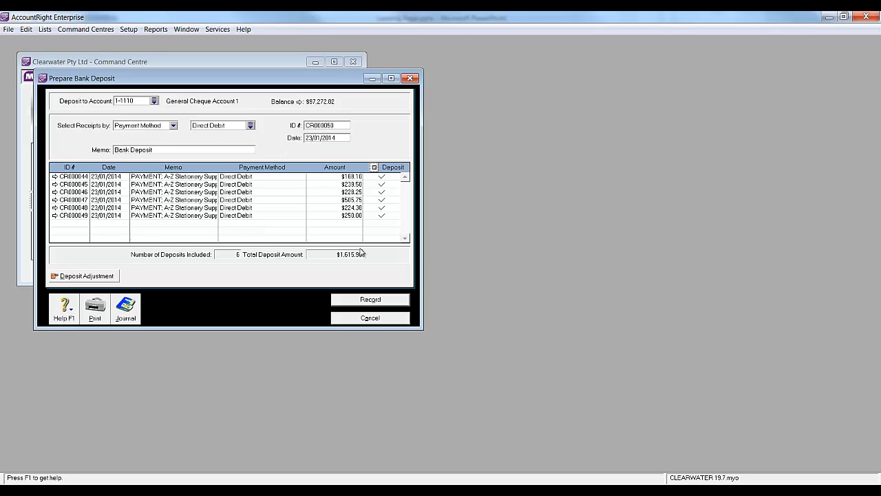
{"action": "left_click", "coordinate": [355, 306]}
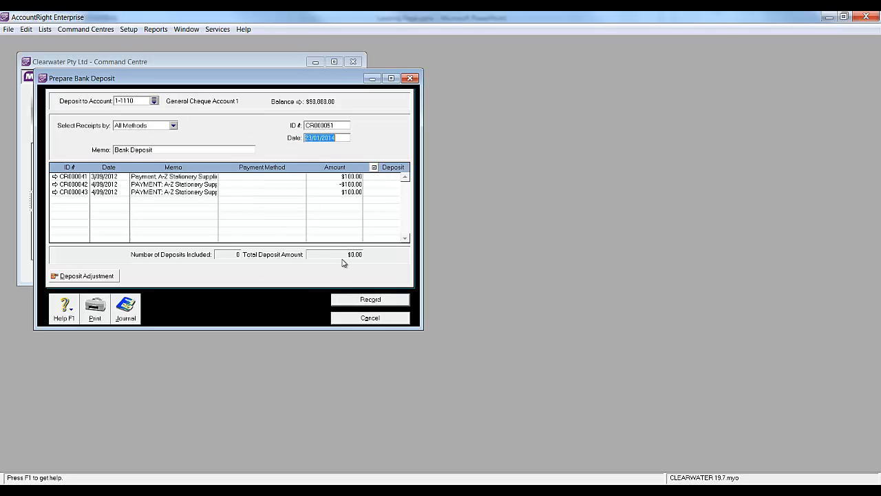
{"action": "left_click", "coordinate": [363, 321]}
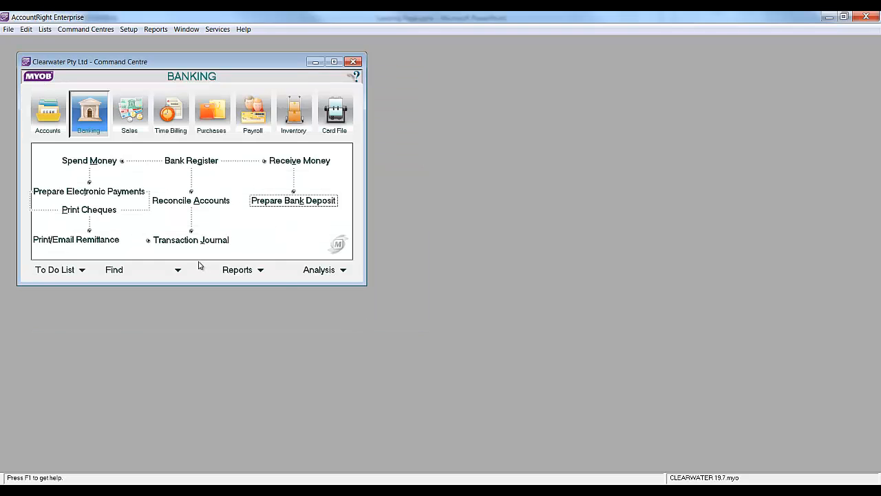
- Review the recorded bank deposit entry among all transactions in the Transaction Journal
{"action": "left_click", "coordinate": [183, 242]}
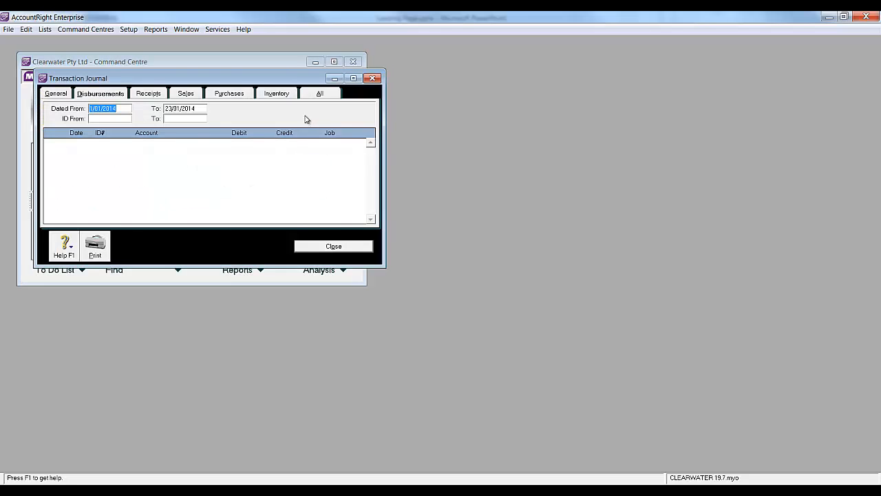
{"action": "left_click", "coordinate": [320, 94]}
{"action": "left_click_drag", "start_coordinate": [371, 156], "coordinate": [371, 210]}
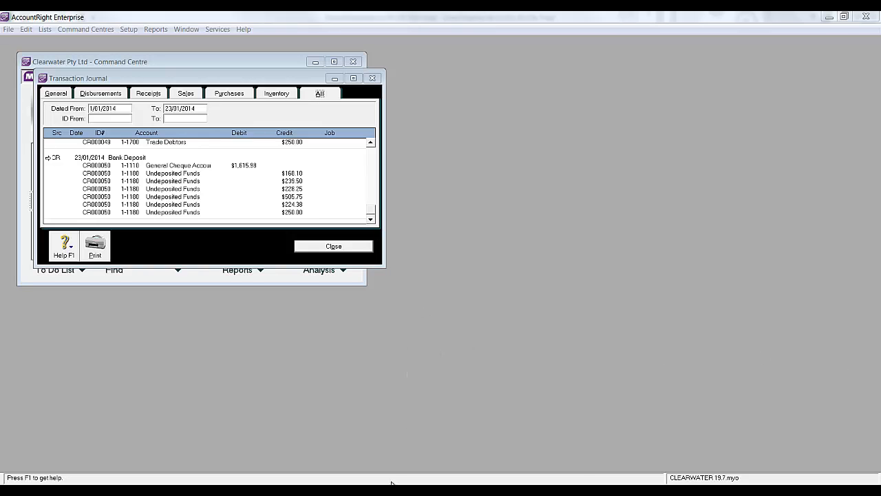
- Switch to the DirectDebitsLink workbook in Excel and open Prepare Direct Debits from MYOB Deposits
{"action": "mouse_move", "coordinate": [391, 484]}
{"action": "left_click", "coordinate": [400, 428]}
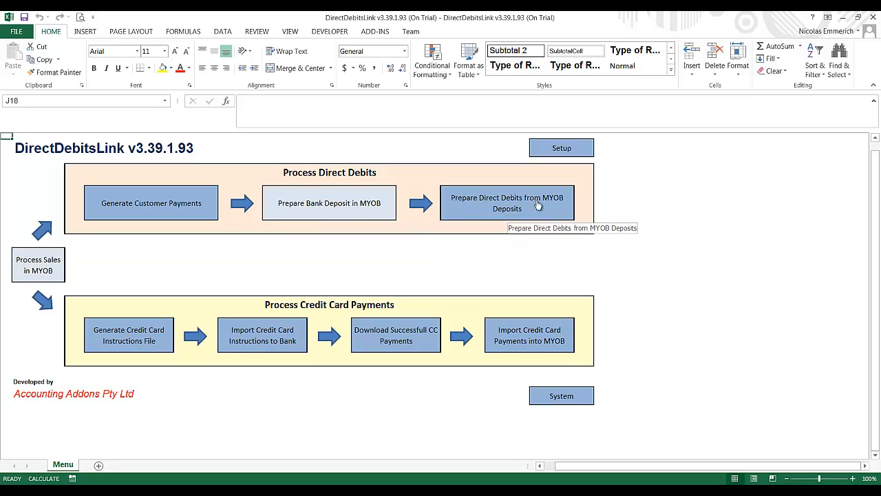
{"action": "left_click", "coordinate": [484, 200]}
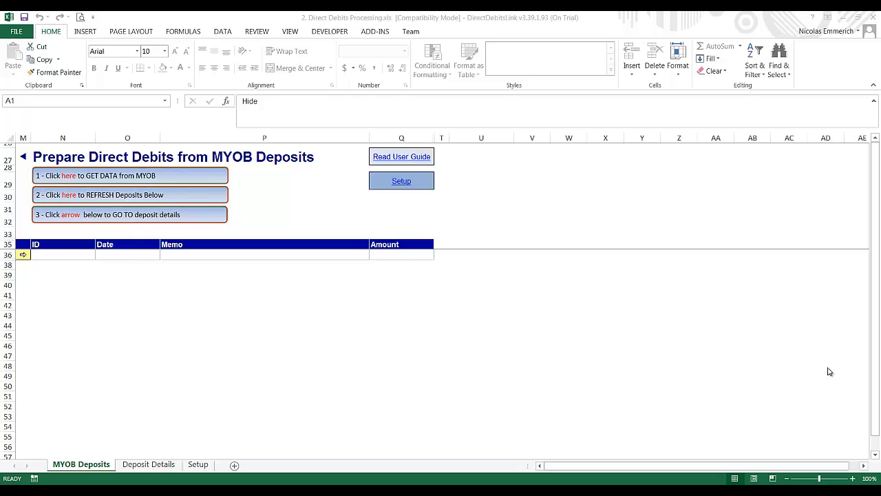
- Retrieve the latest MYOB data with a Full Get Data and close the progress report
{"action": "left_click", "coordinate": [104, 176]}
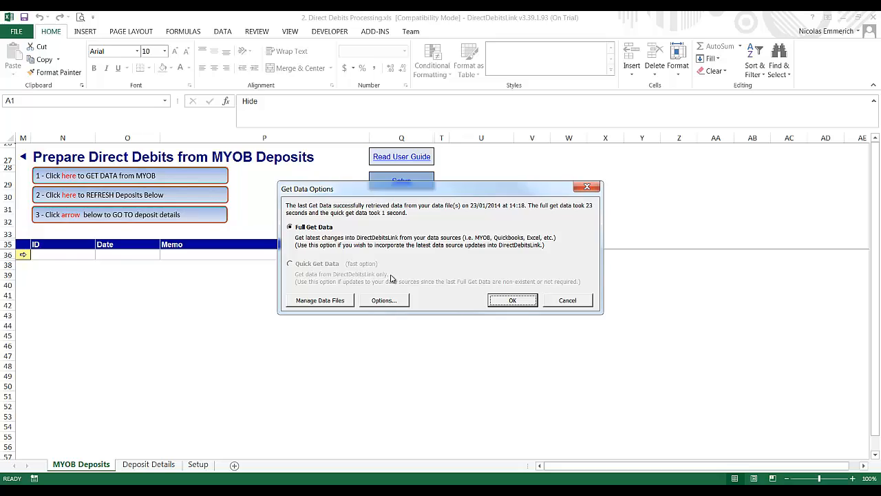
{"action": "left_click", "coordinate": [298, 228]}
{"action": "left_click", "coordinate": [509, 303]}
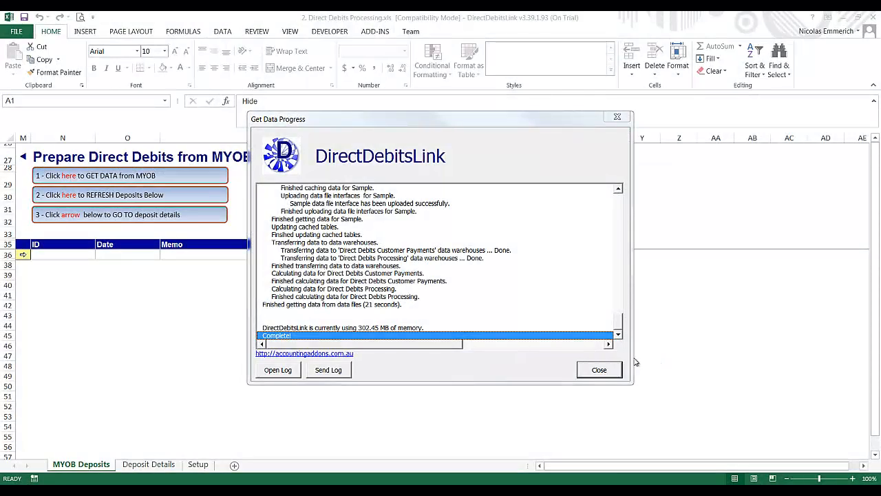
{"action": "left_click", "coordinate": [600, 370]}
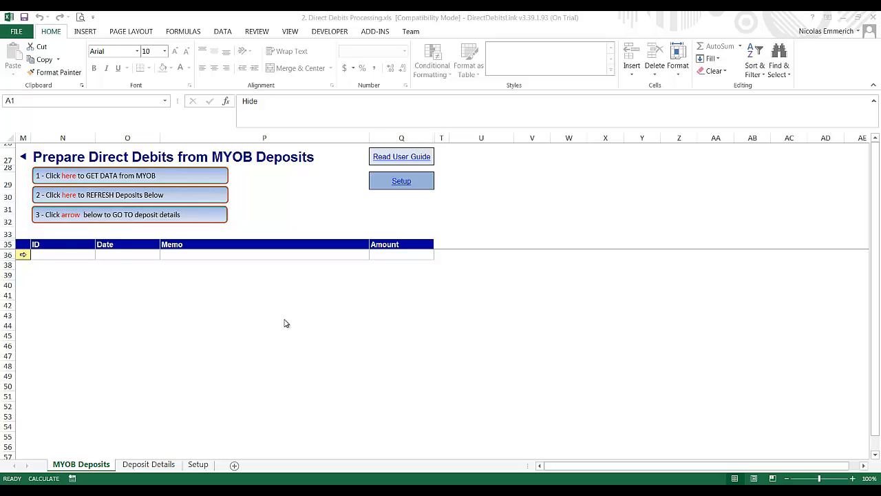
- Refresh the MYOB deposits list using the 20/01/2014 cut-off date and General Cheque Account 1 as the deposit account
{"action": "left_click", "coordinate": [67, 196]}
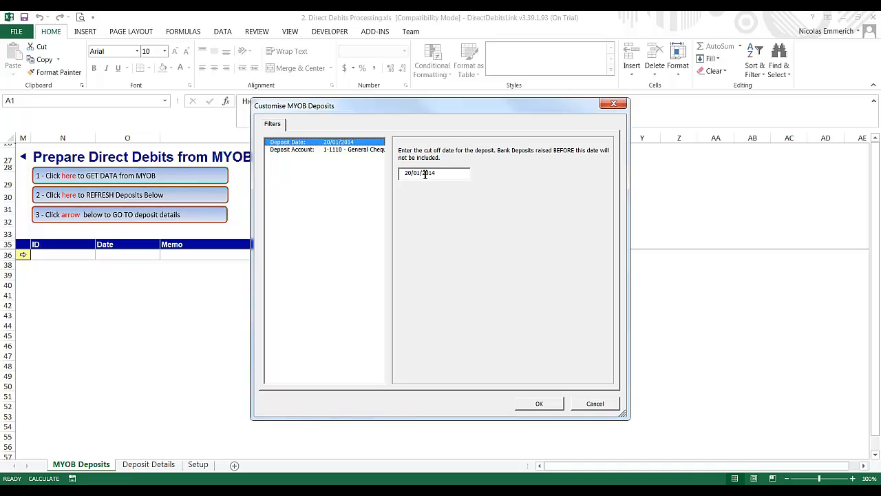
{"action": "left_click_drag", "start_coordinate": [455, 174], "coordinate": [334, 168]}
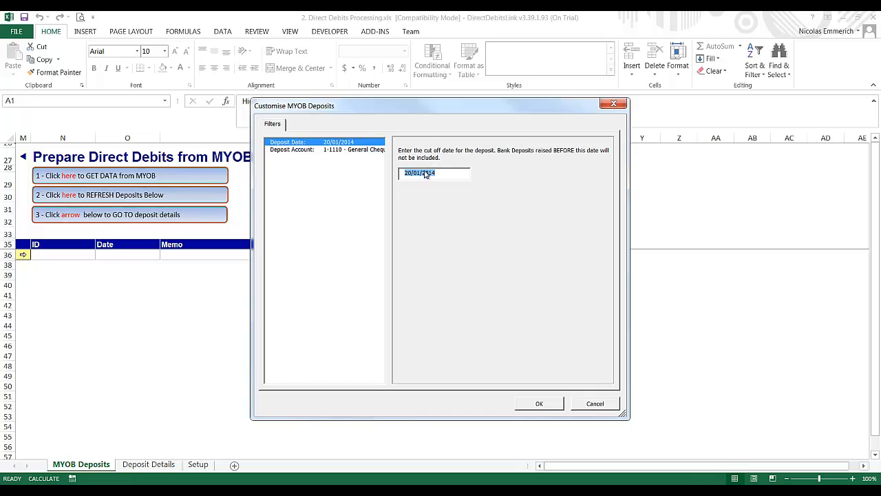
{"action": "left_click", "coordinate": [303, 149]}
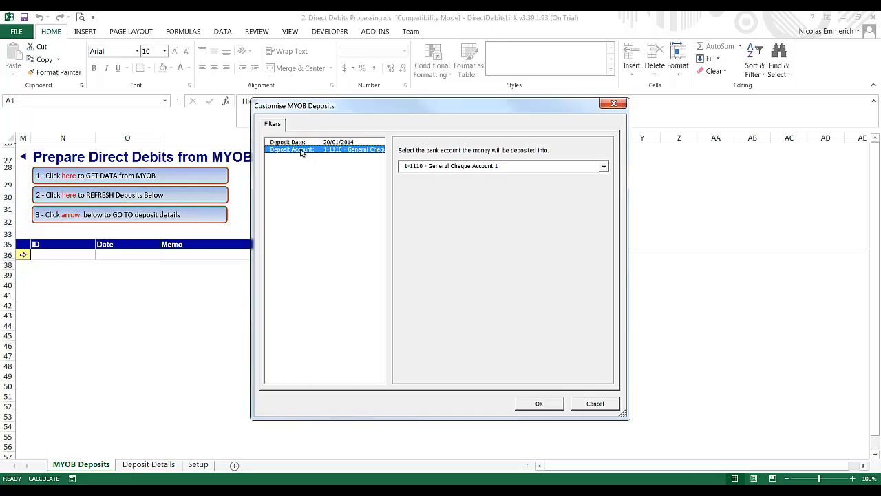
{"action": "left_click", "coordinate": [444, 166]}
{"action": "left_click", "coordinate": [443, 176]}
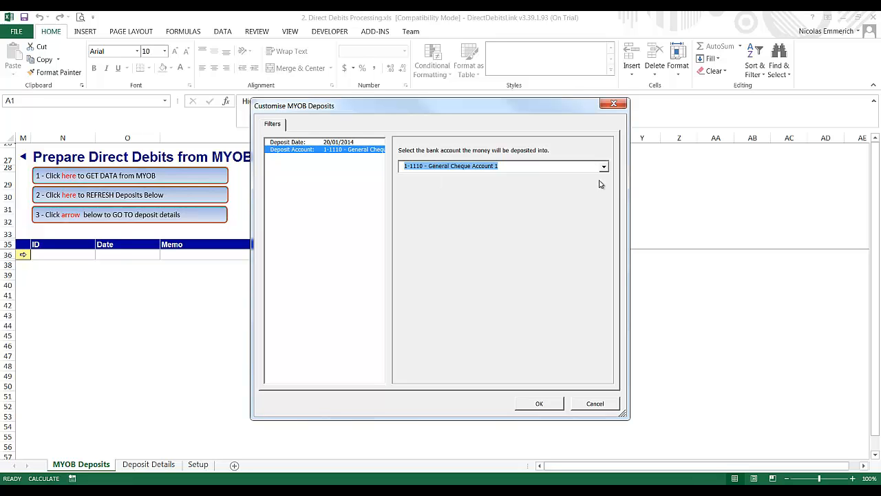
{"action": "left_click", "coordinate": [539, 403]}
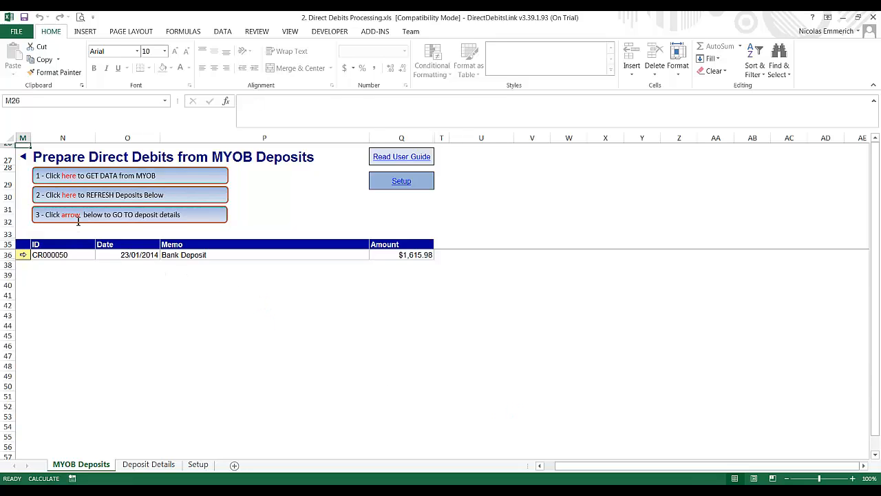
- Open the details of the 23/01/2014 bank deposit and generate its ABA file, saving it to the Desktop as ABA File.aba
{"action": "left_click", "coordinate": [131, 253]}
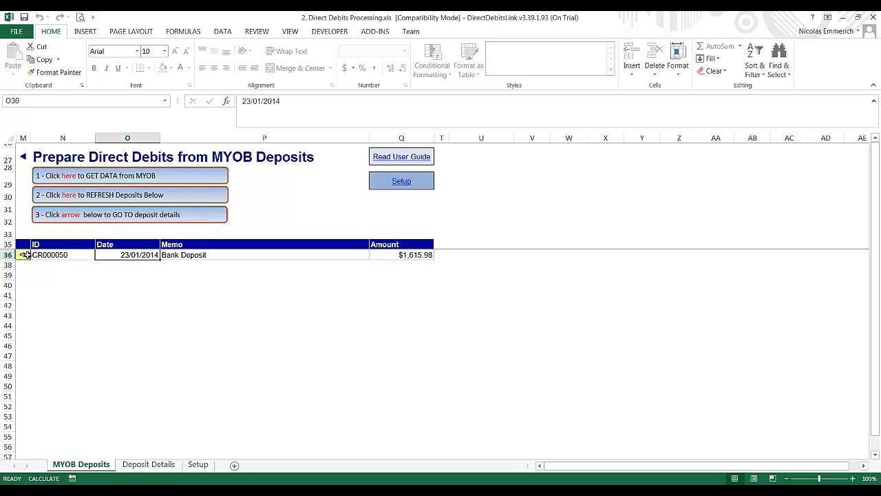
{"action": "left_click", "coordinate": [23, 254]}
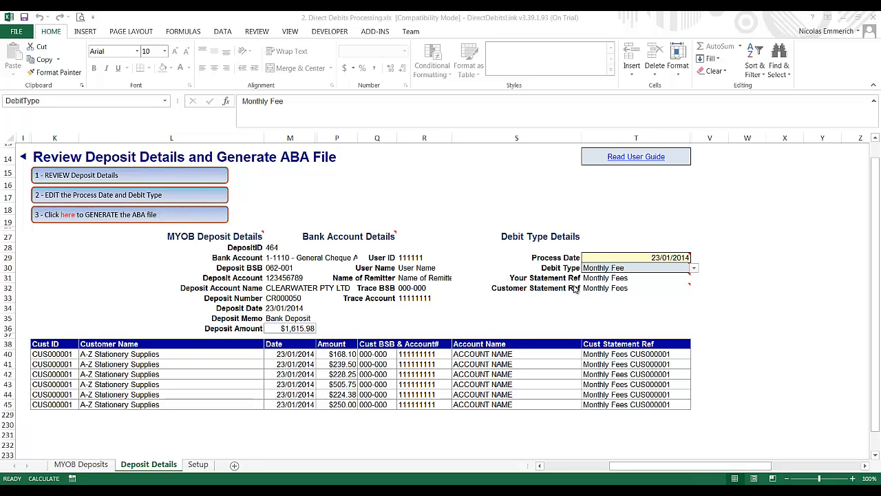
{"action": "left_click", "coordinate": [71, 215]}
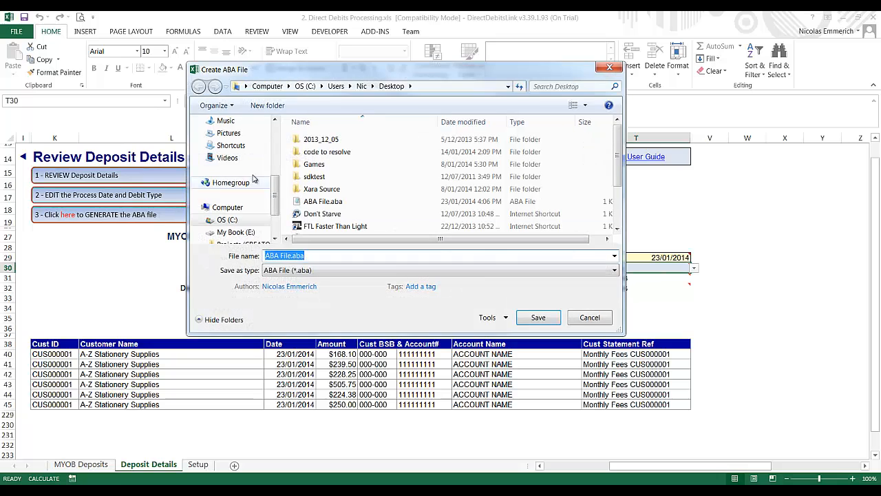
{"action": "left_click", "coordinate": [225, 164]}
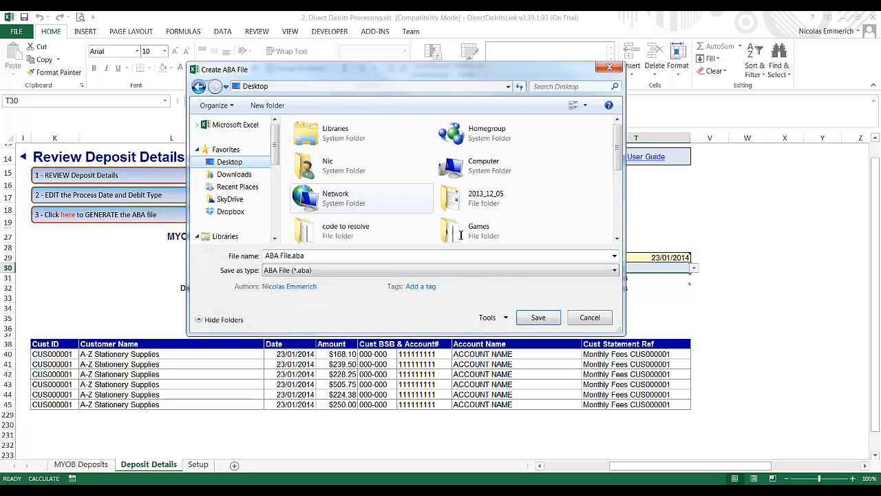
{"action": "left_click", "coordinate": [534, 316]}
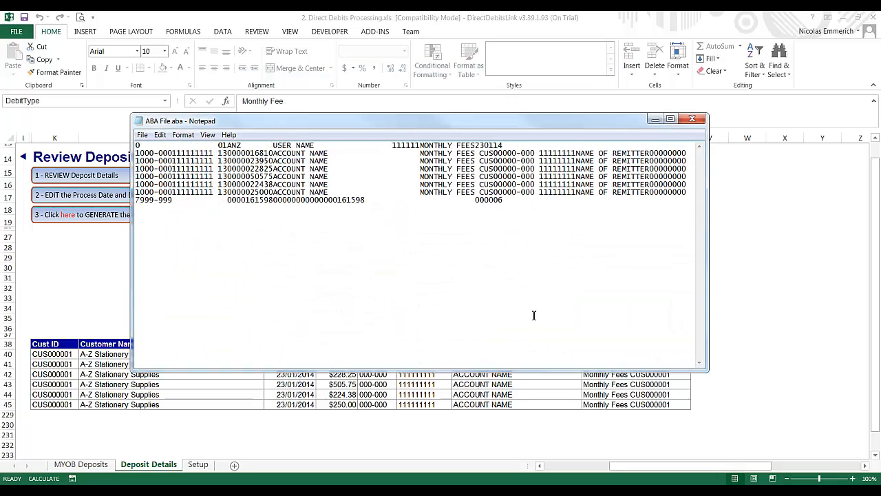